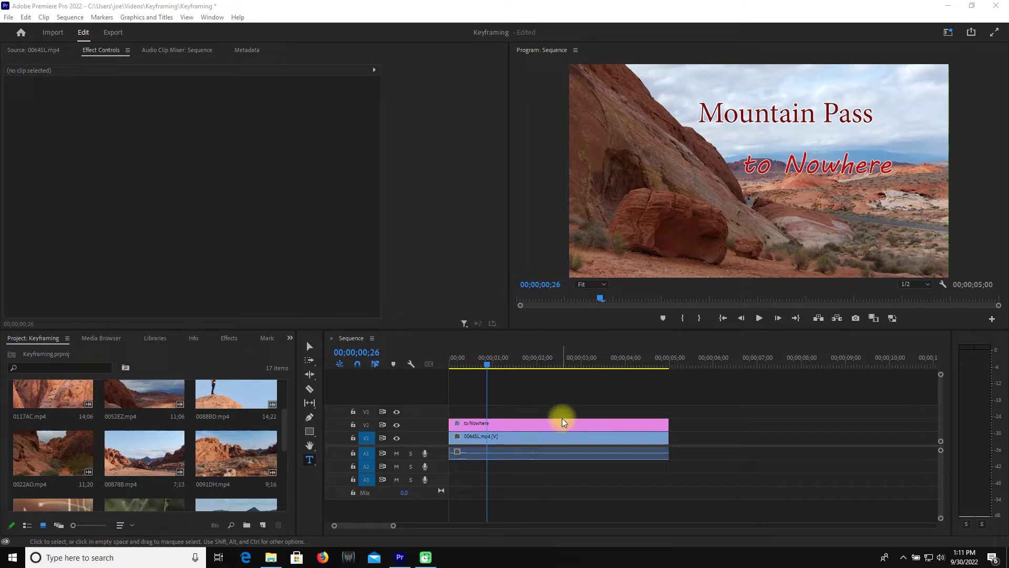
Select the video clip, then the title graphic, and examine the to Nowhere text's Transform properties and the graphic's Motion properties.
left_click(515, 439)
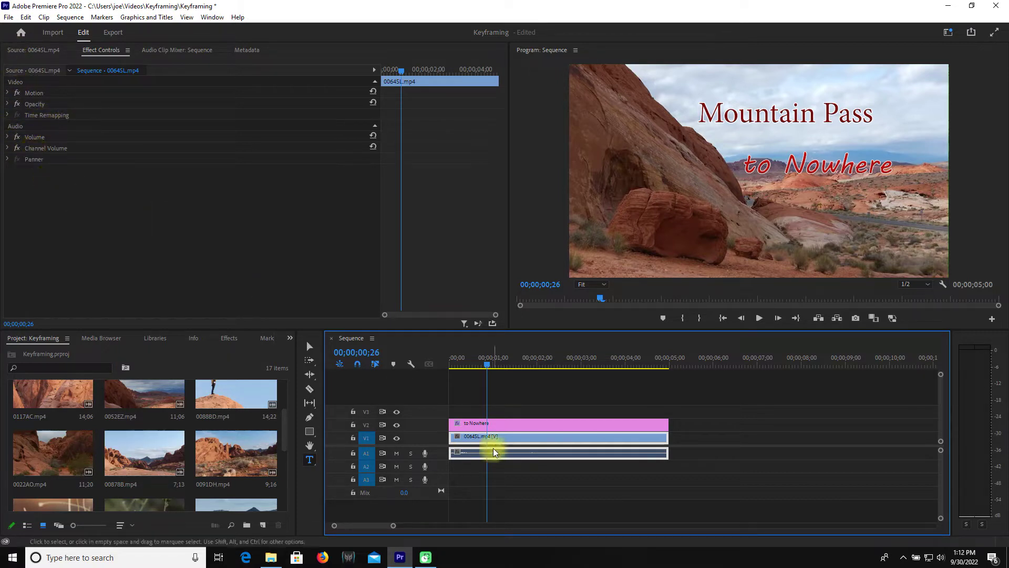
left_click(503, 424)
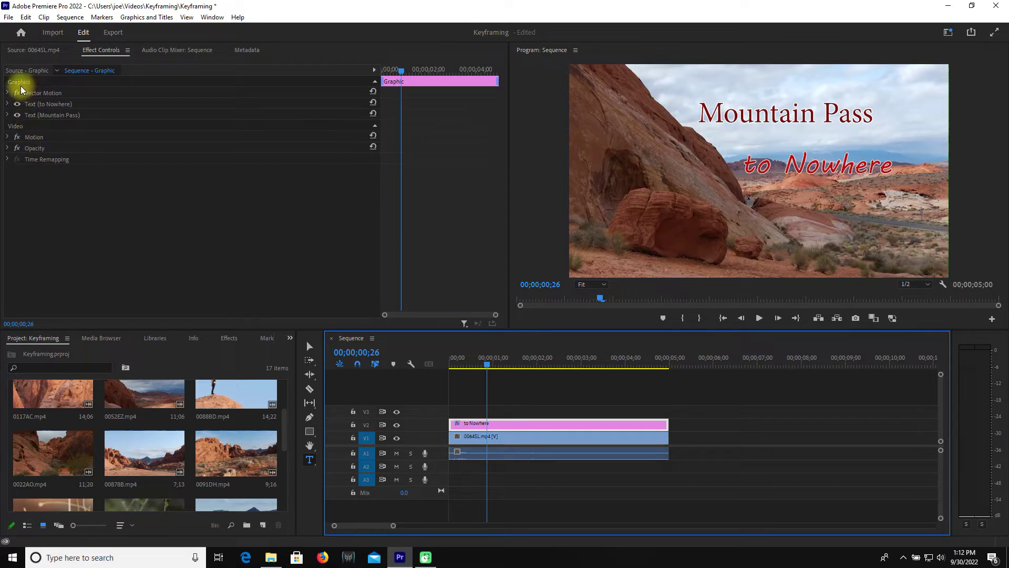
left_click(7, 104)
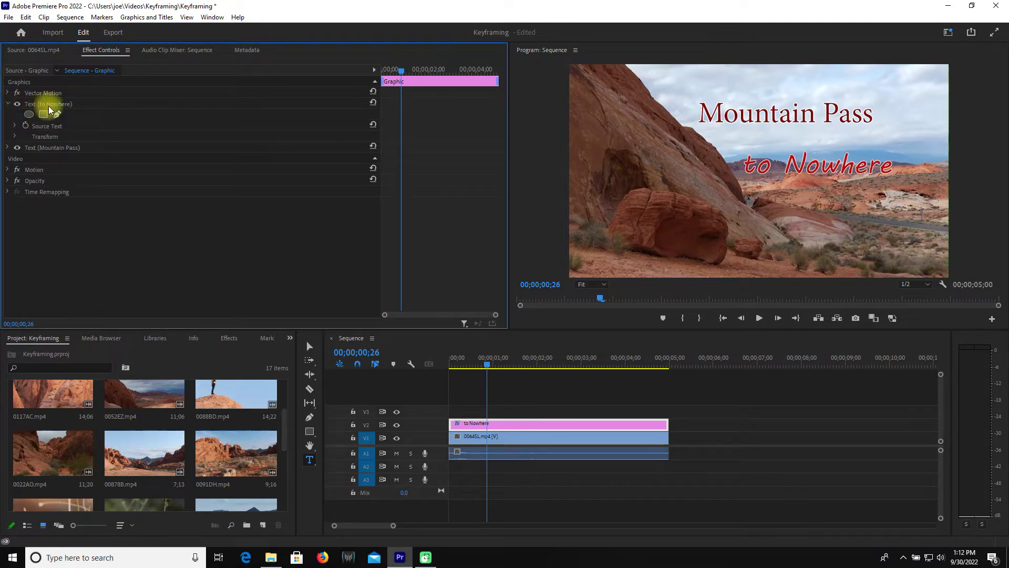
left_click(14, 138)
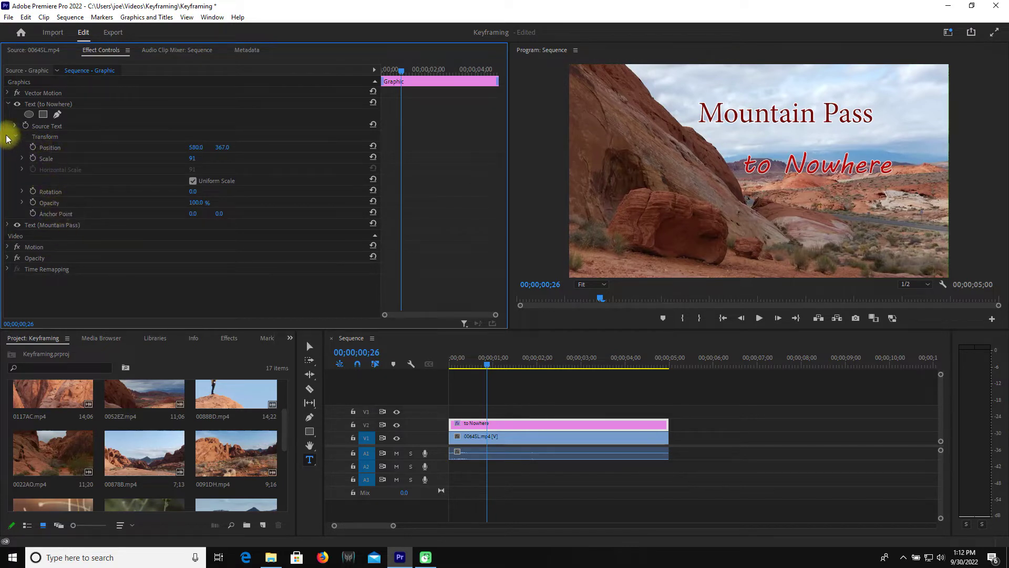
left_click(9, 104)
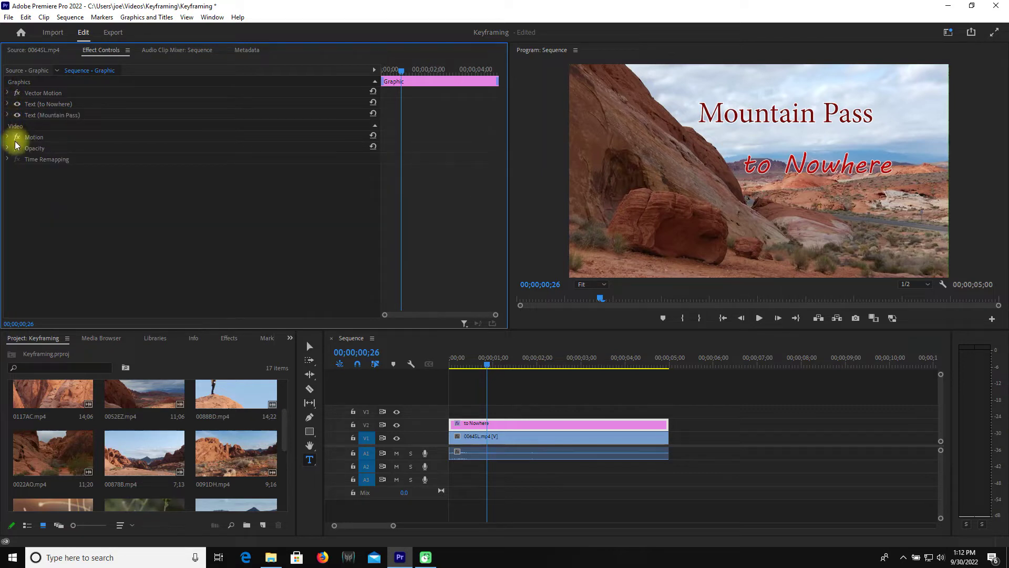
left_click(7, 138)
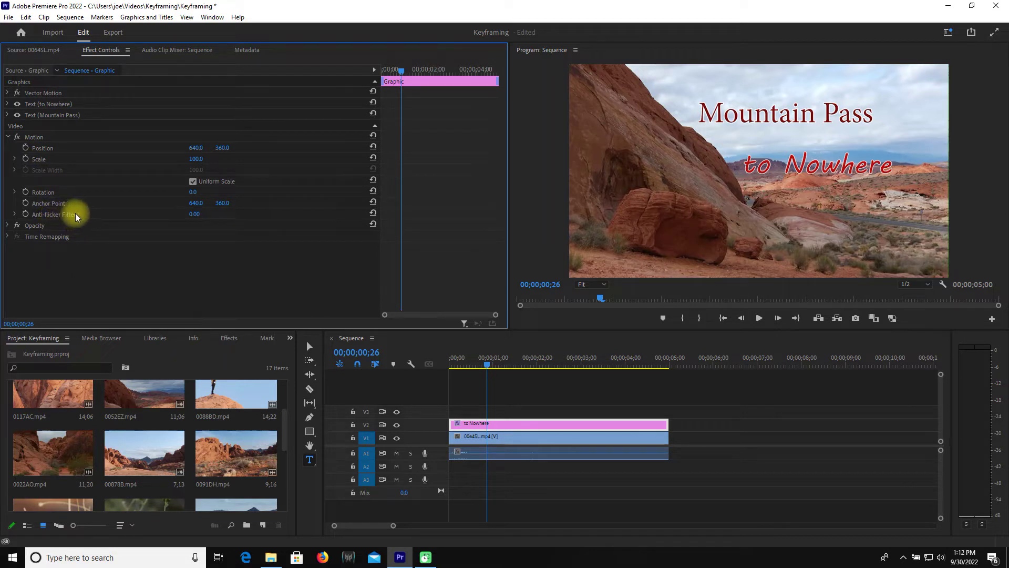
left_click(8, 137)
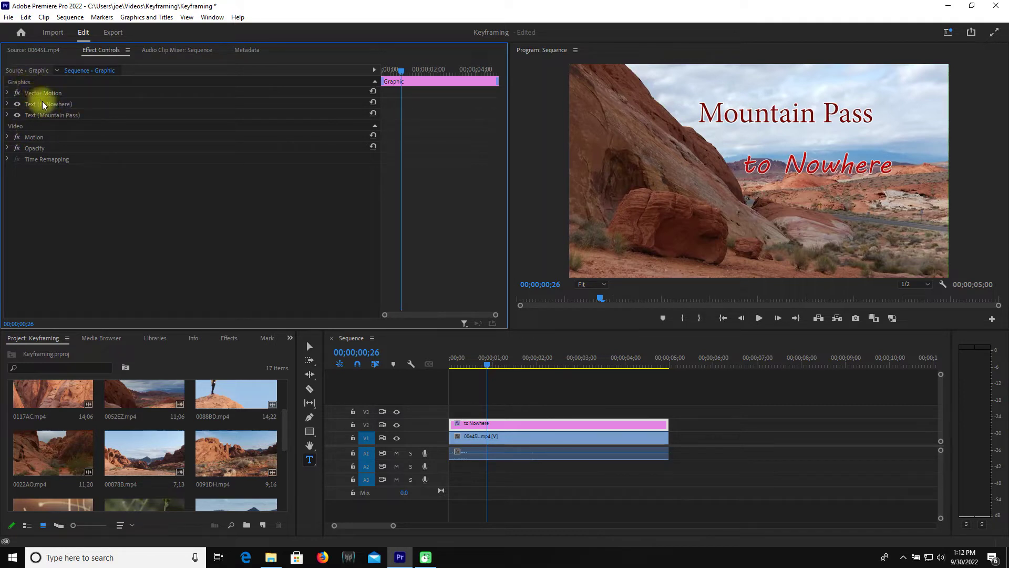
Move the Mountain Pass text layer to position 498.1, 187.0, set its scale to 116 and rotate it to -5°.
left_click(777, 119)
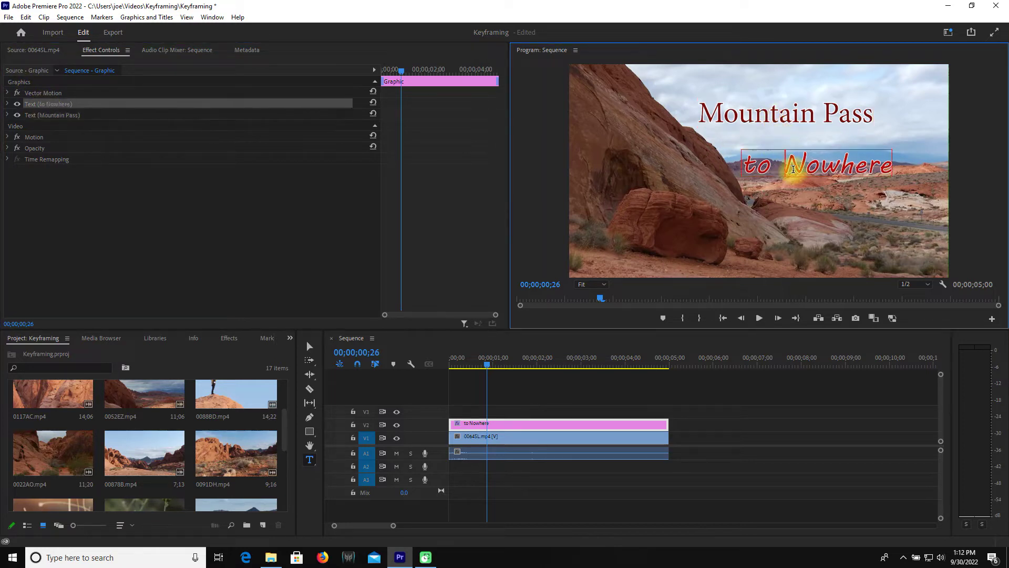
left_click(768, 108)
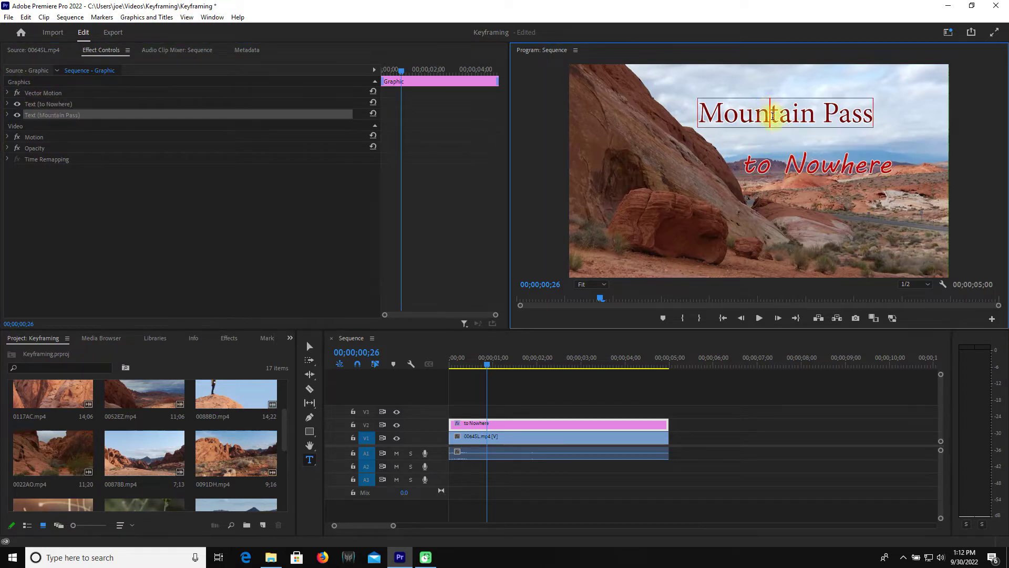
left_click(778, 160)
left_click(756, 113)
left_click(7, 115)
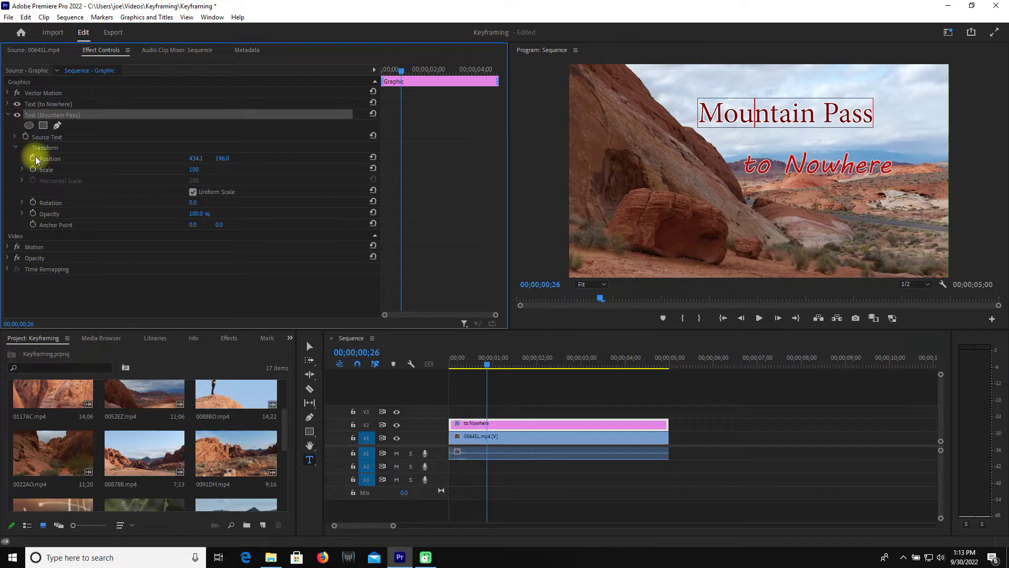
left_click_drag(224, 158, 130, 166)
mouse_move(193, 169)
left_mouse_down()
mouse_move(277, 172)
mouse_move(164, 168)
mouse_move(206, 167)
left_mouse_up()
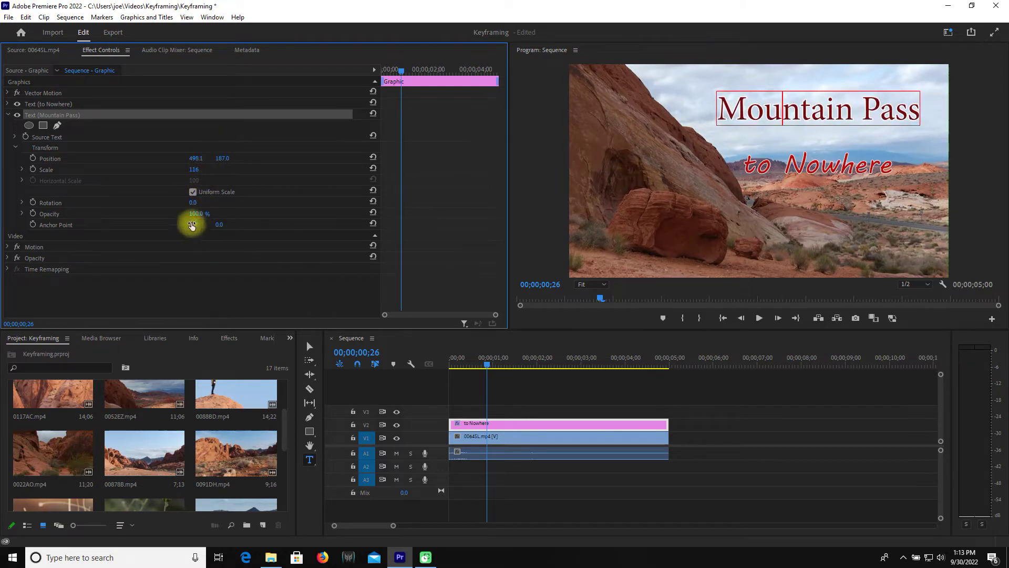
left_click_drag(285, 210, 389, 216)
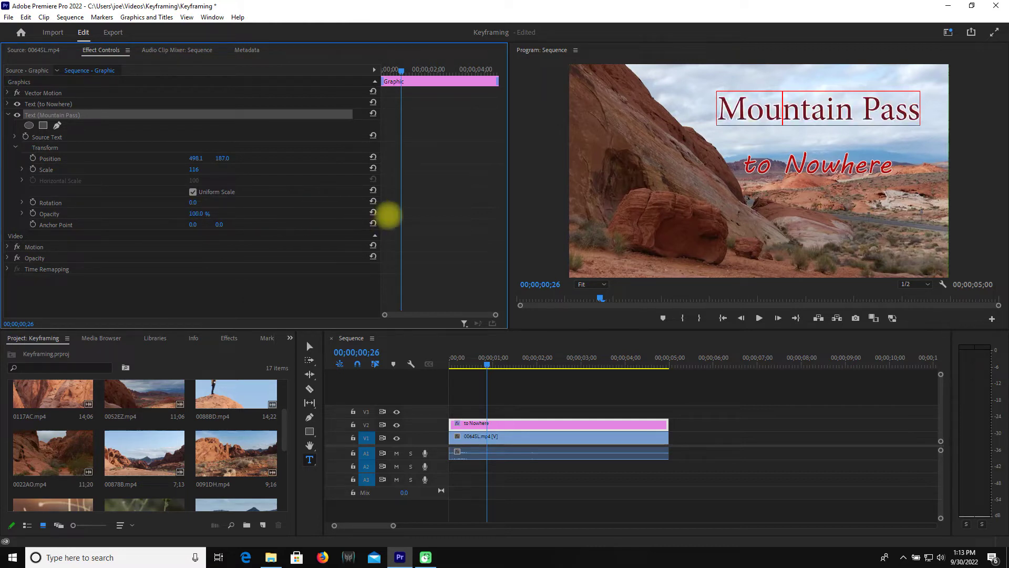
mouse_move(194, 201)
left_mouse_down()
mouse_move(207, 200)
mouse_move(192, 200)
left_mouse_up()
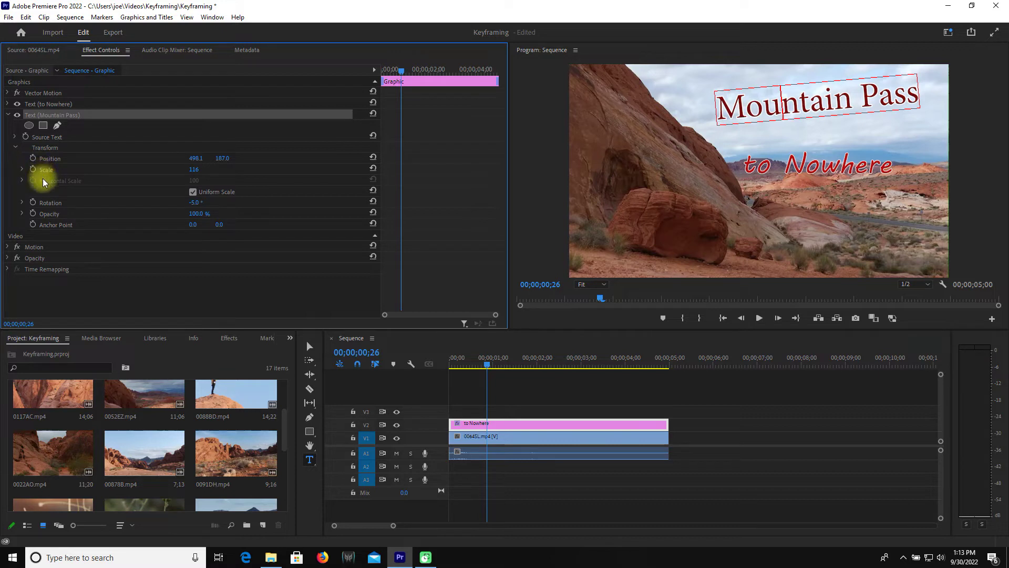
left_click(8, 115)
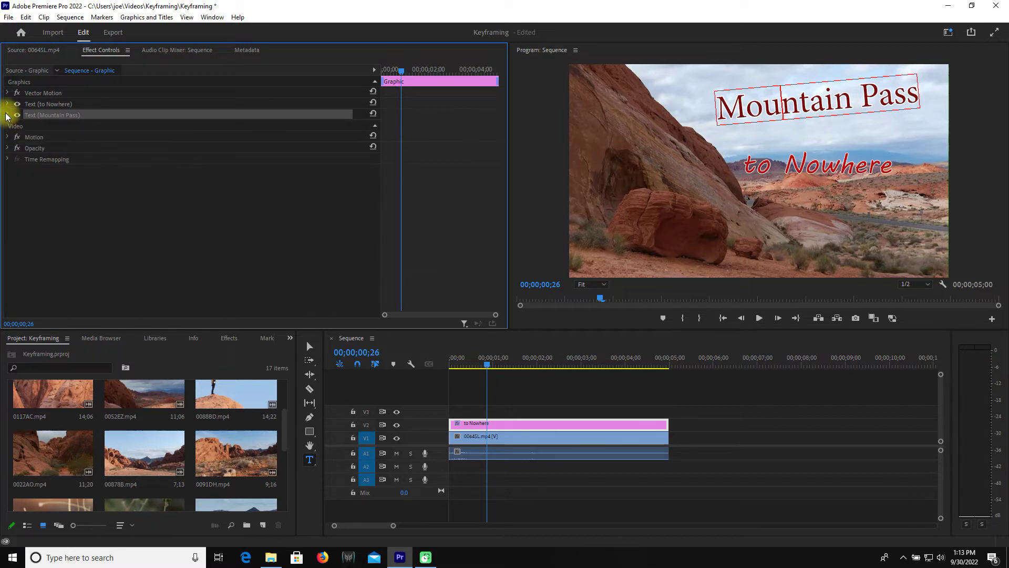
Move the to Nowhere text layer to position 580.0, 358.0, set its scale to 87 and rotate it to 16°.
left_click(8, 103)
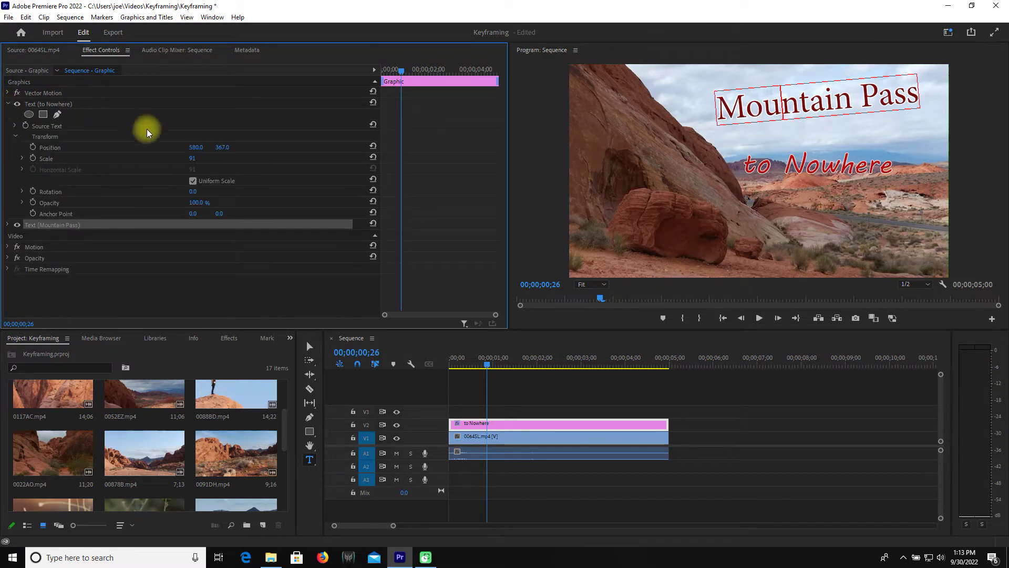
left_click_drag(225, 146, 215, 192)
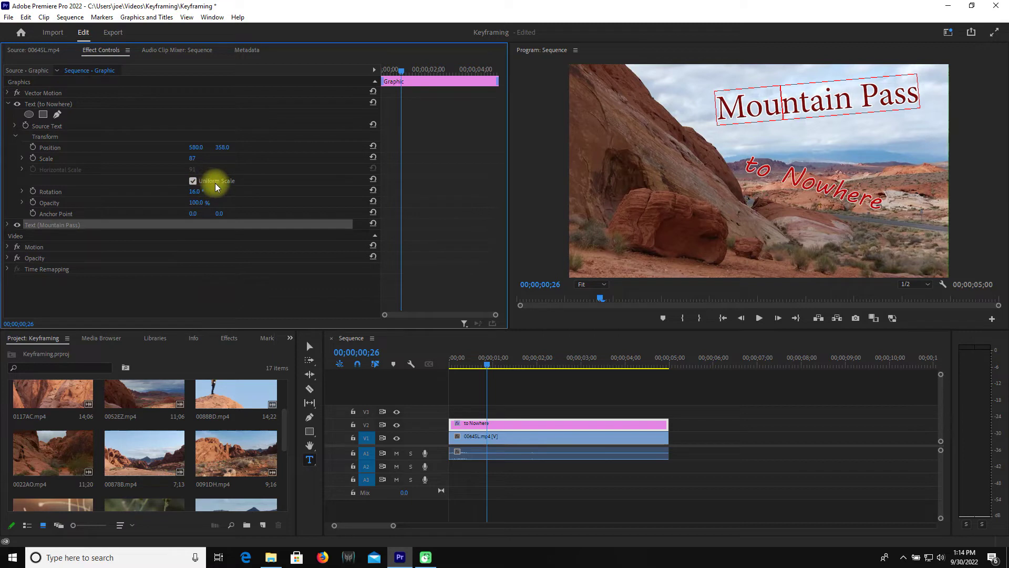
left_click(7, 104)
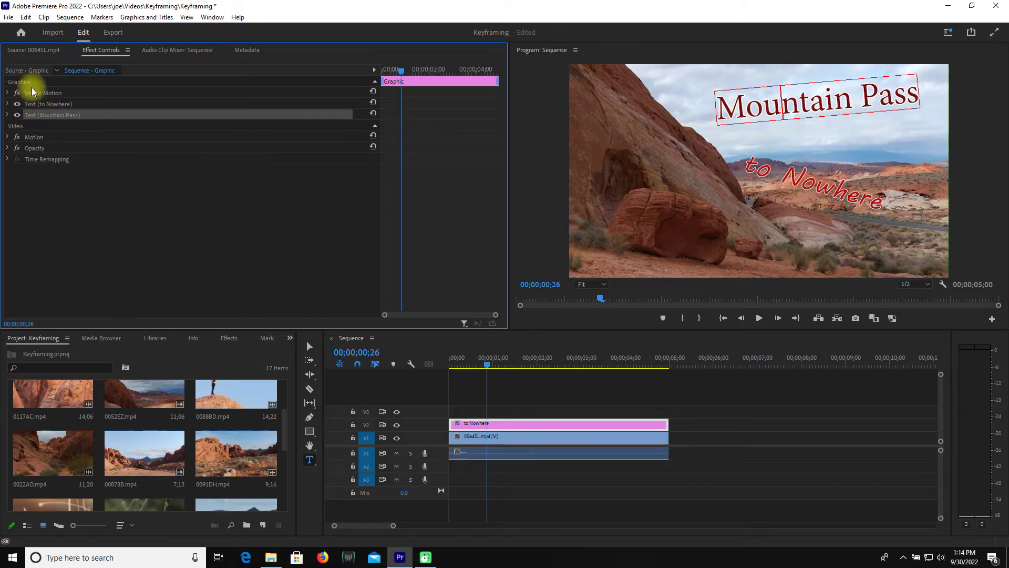
Set the whole title graphic's Motion to position 640.0, 439.0, scale 86 and rotation -13°.
left_click(7, 138)
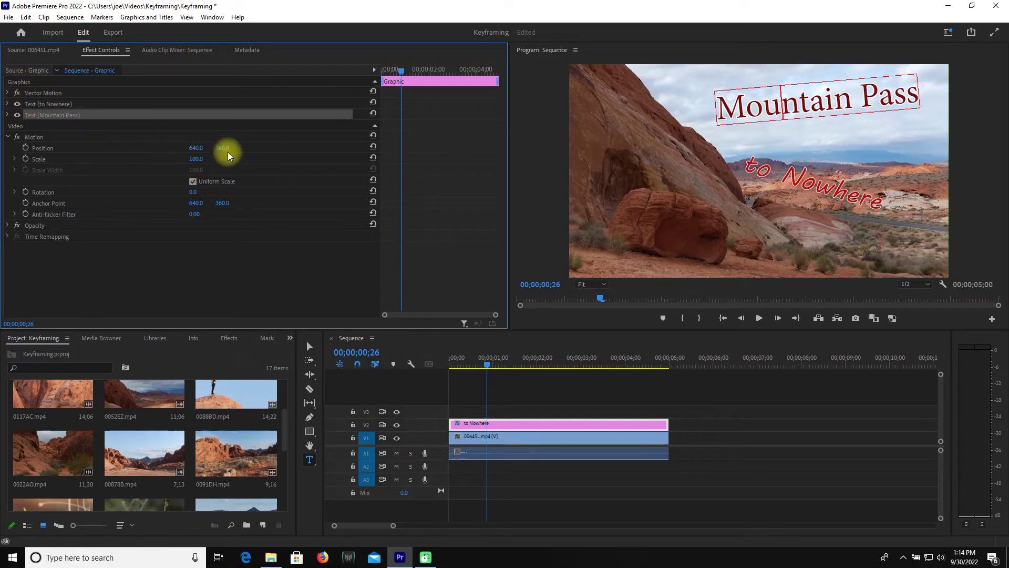
left_click_drag(222, 150, 187, 163)
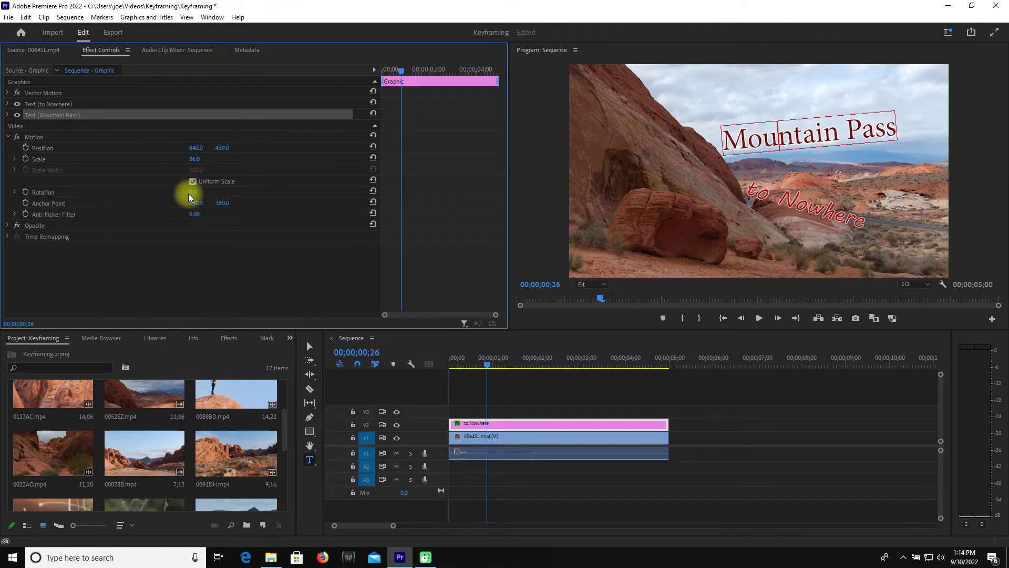
mouse_move(196, 193)
left_mouse_down()
mouse_move(225, 191)
mouse_move(168, 187)
mouse_move(194, 189)
left_mouse_up()
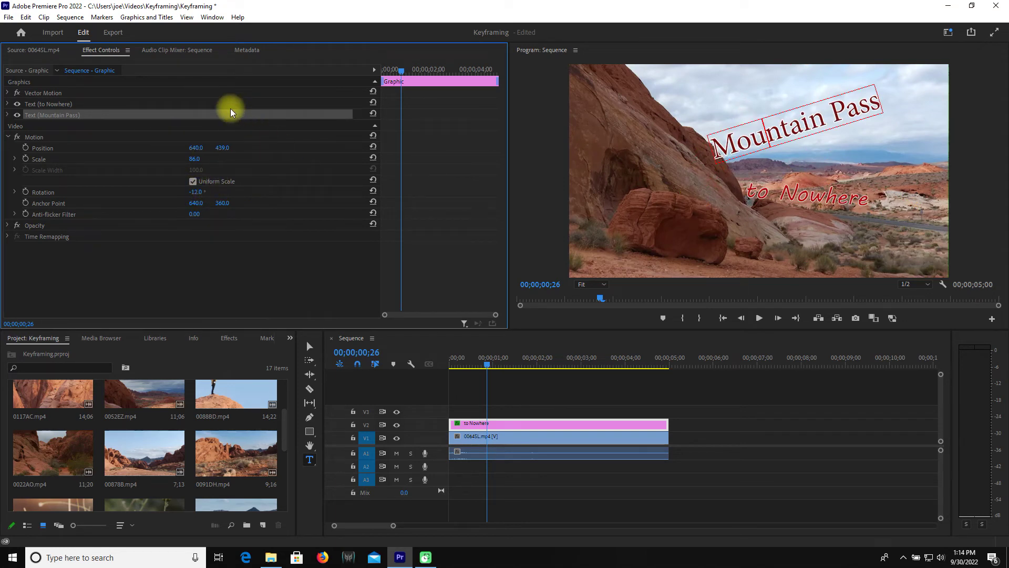
Compare the to Nowhere and Mountain Pass text layers by selecting each in turn.
left_click(50, 106)
left_click(53, 117)
left_click(51, 106)
left_click(53, 121)
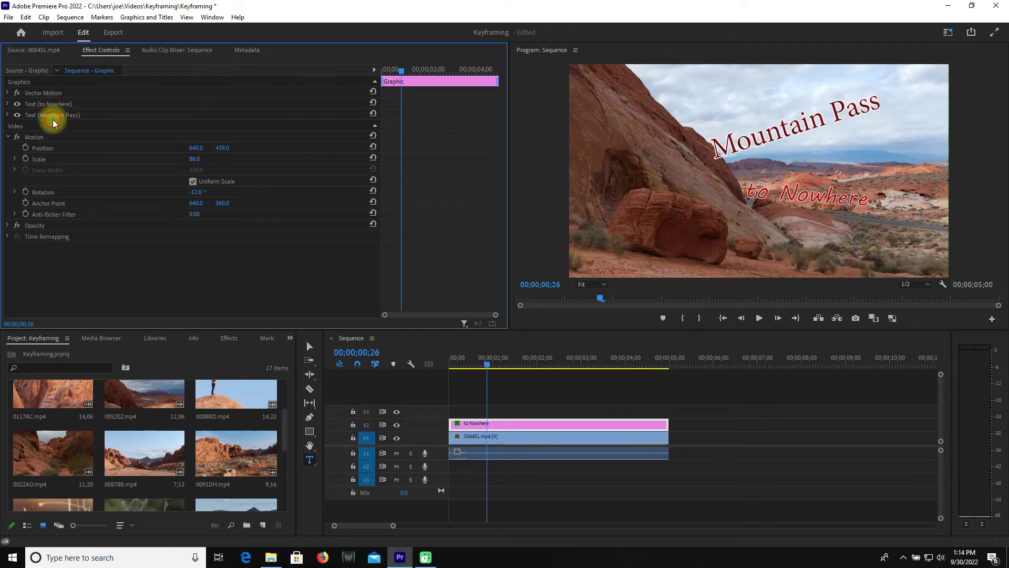
left_click(53, 117)
Select the graphic's Motion effect to show its bounding frame and reduce the Motion scale to 59.
left_click(8, 137)
left_click(33, 137)
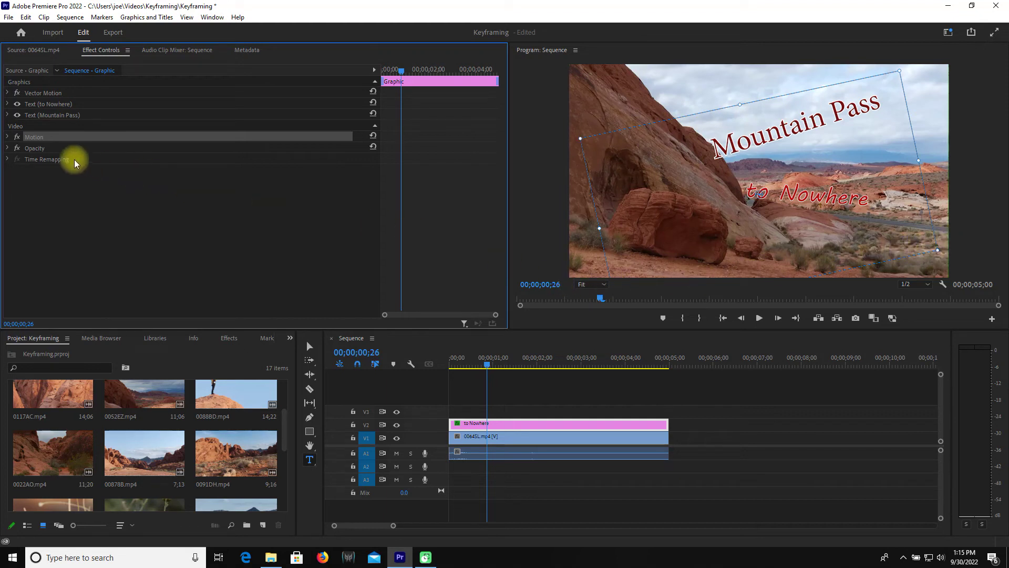
left_click(7, 137)
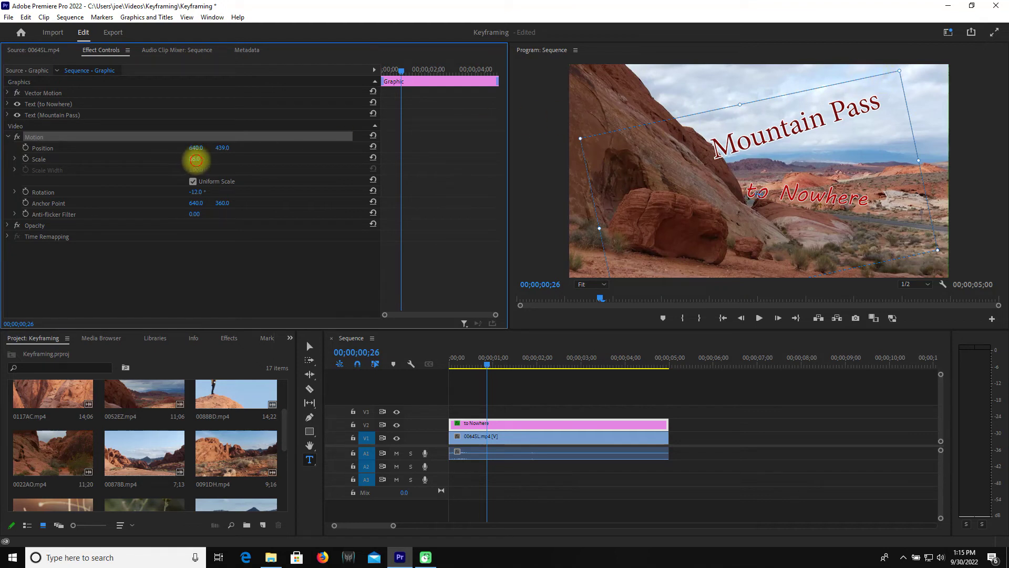
mouse_move(192, 159)
left_mouse_down()
mouse_move(168, 156)
mouse_move(181, 160)
left_mouse_up()
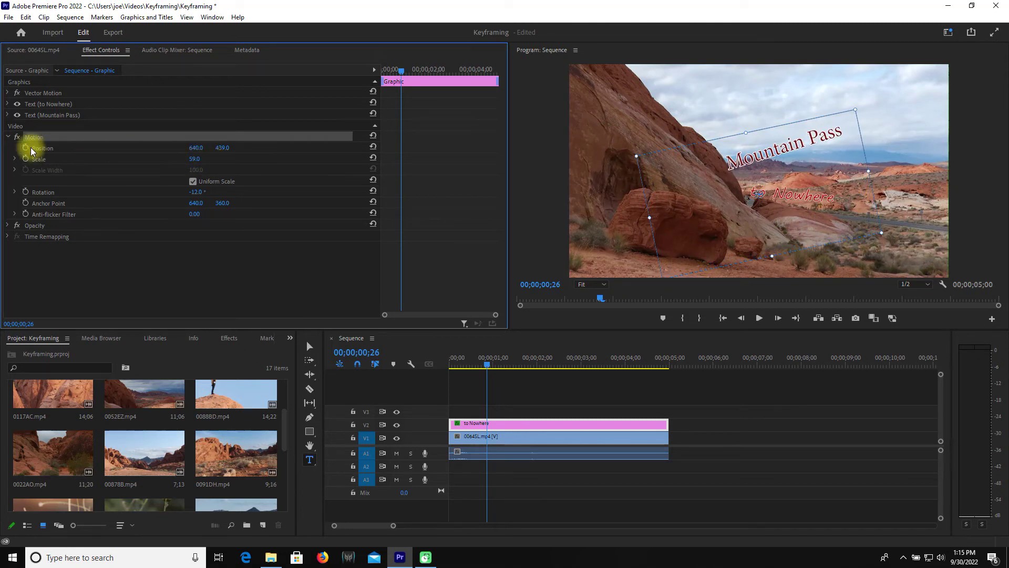
left_click(8, 136)
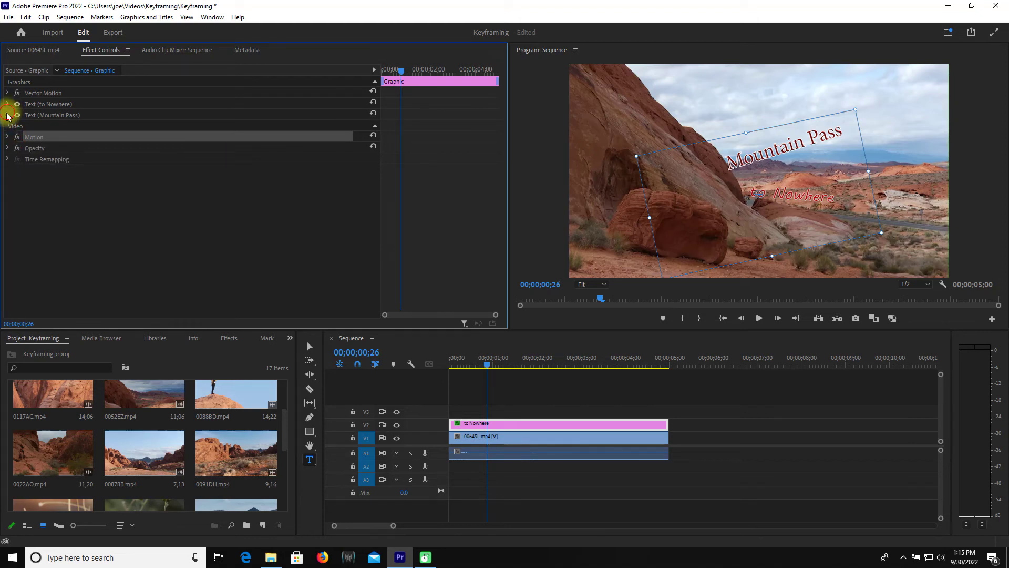
Shift the Mountain Pass text past the graphic frame's edge to 1162.1 horizontally, and bring it back to position 494.1, 225.0.
left_click(8, 115)
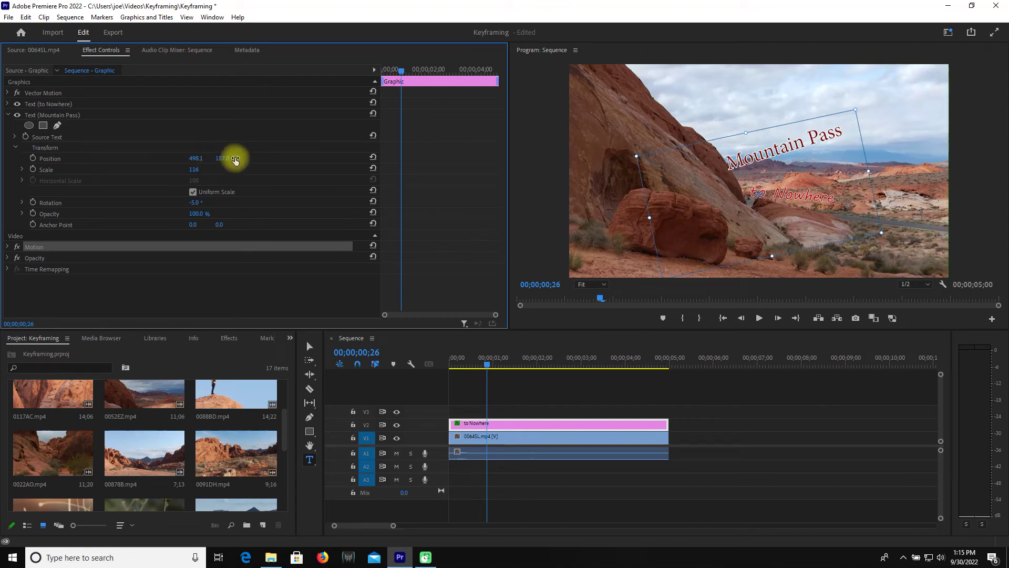
left_click_drag(232, 157, 552, 140)
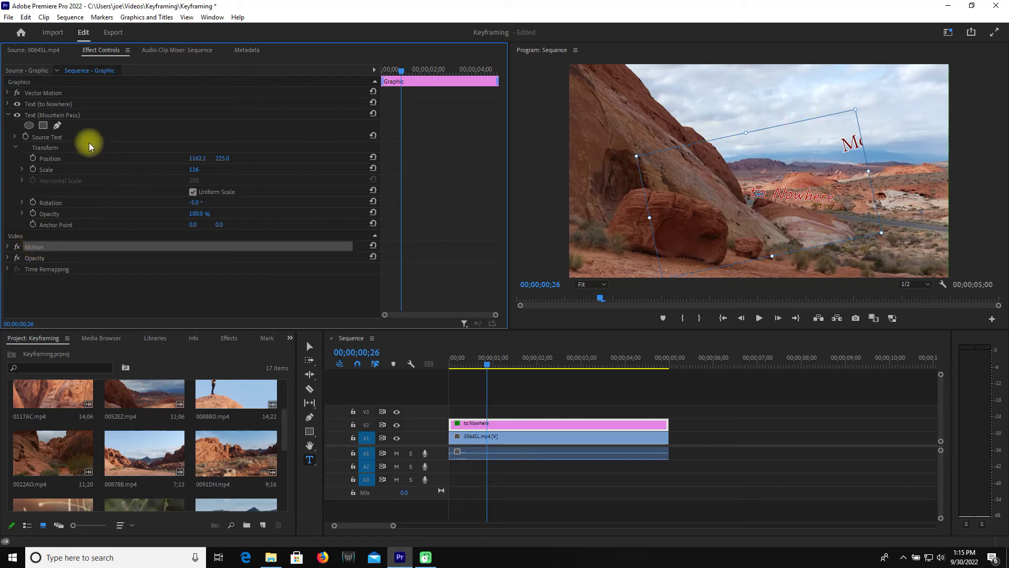
left_click_drag(189, 159, 43, 162)
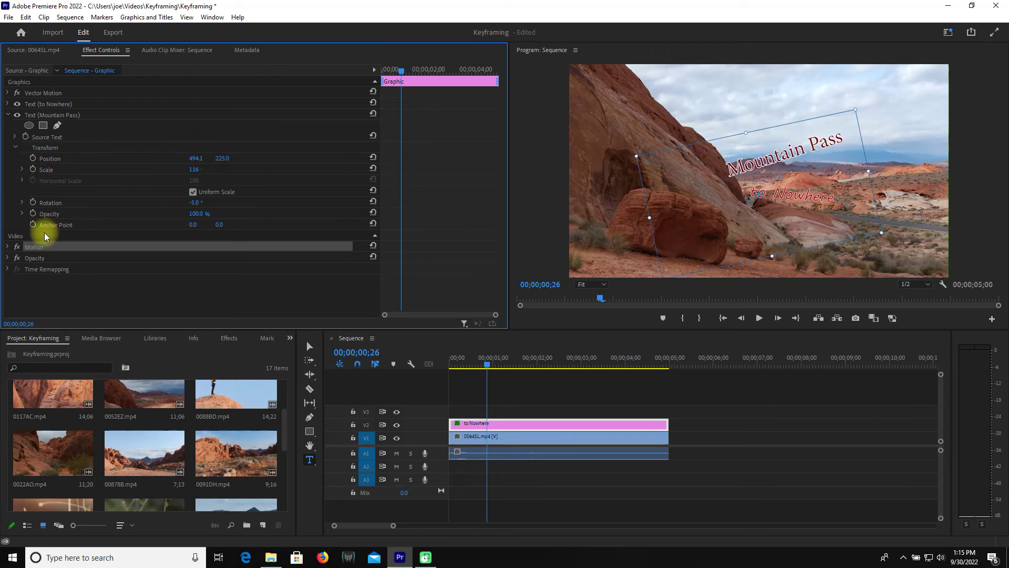